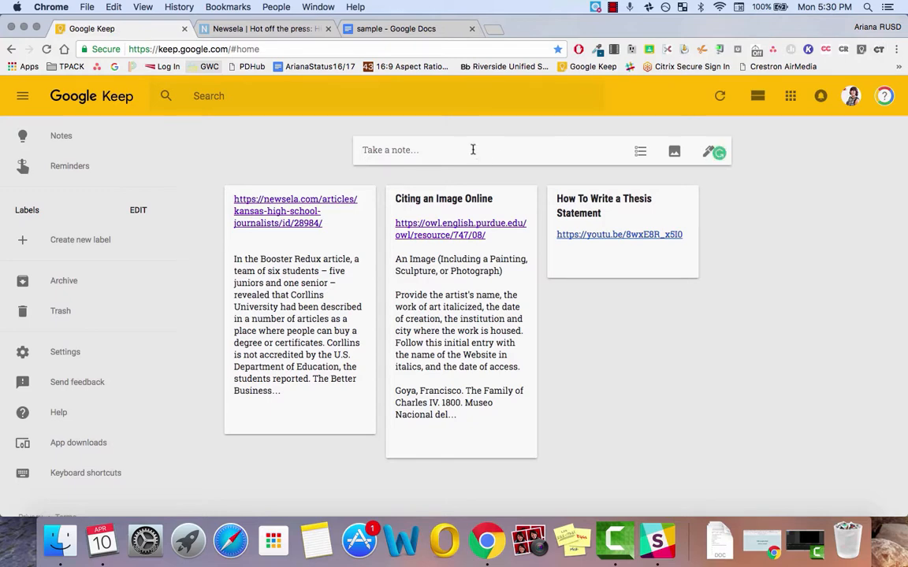
Step: Create a note titled "The title of my note" with the body "text of your note"
{"action": "left_click", "coordinate": [466, 149]}
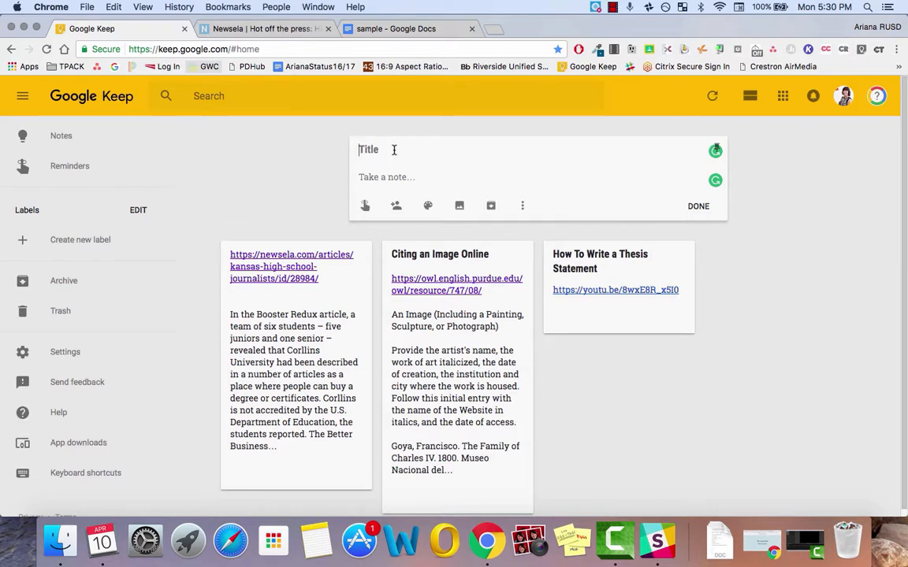
{"action": "type", "text": "The title of my note"}
{"action": "key", "text": "Return"}
{"action": "type", "text": "text"}
{"action": "key", "text": "BackSpace"}
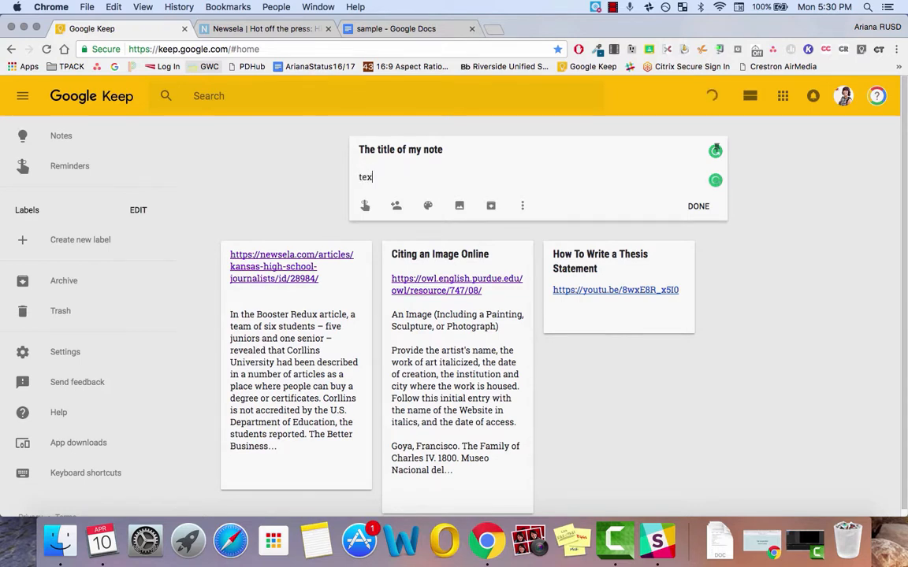
{"action": "type", "text": "t of your note"}
{"action": "left_click", "coordinate": [366, 206]}
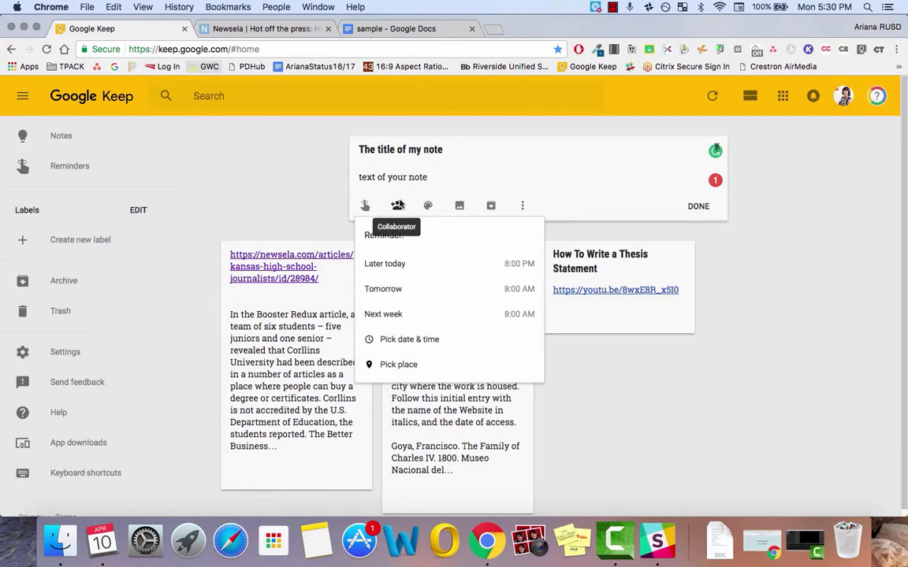
{"action": "left_click", "coordinate": [480, 177]}
{"action": "left_click", "coordinate": [396, 206]}
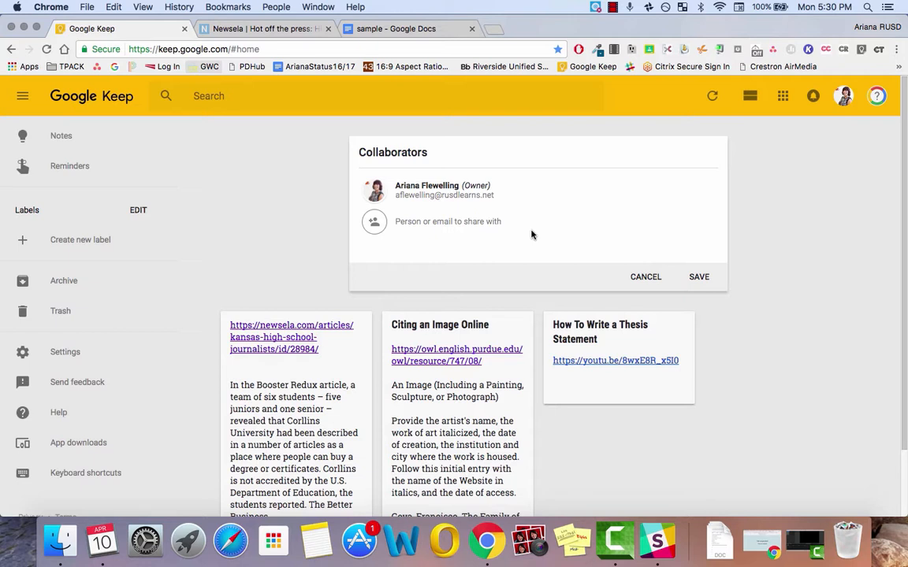
{"action": "left_click", "coordinate": [647, 279]}
Step: Set the new note's background color to blue and close the note
{"action": "mouse_move", "coordinate": [428, 207]}
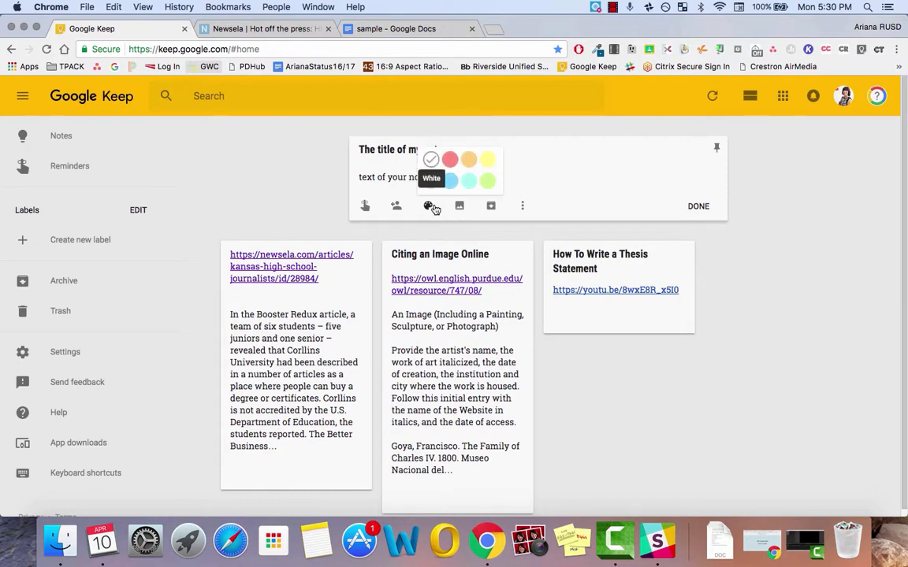
{"action": "left_click", "coordinate": [449, 182]}
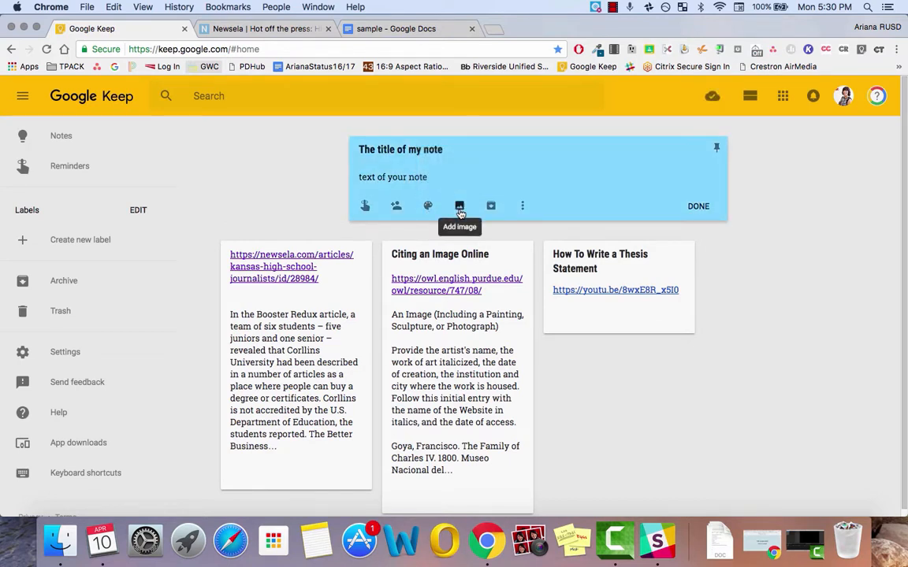
{"action": "left_click", "coordinate": [460, 208]}
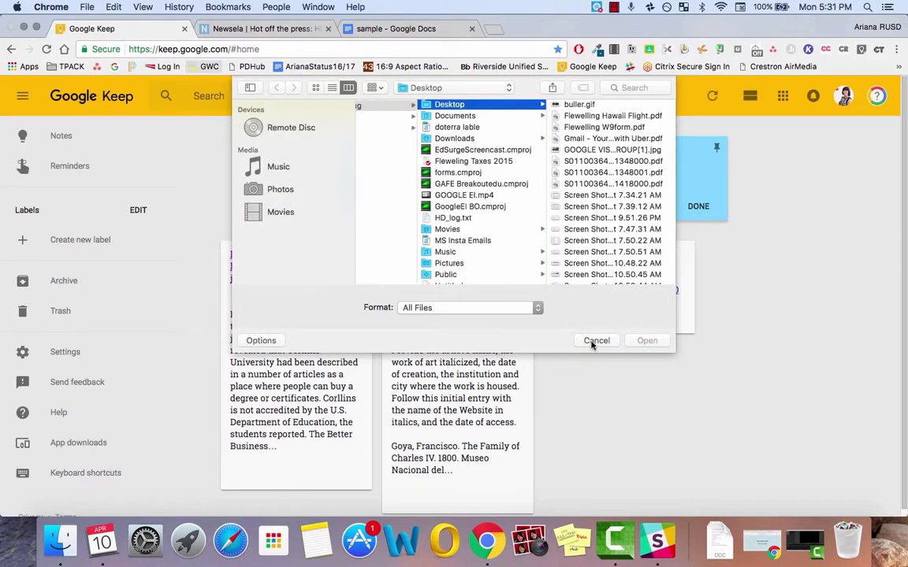
{"action": "left_click", "coordinate": [595, 341]}
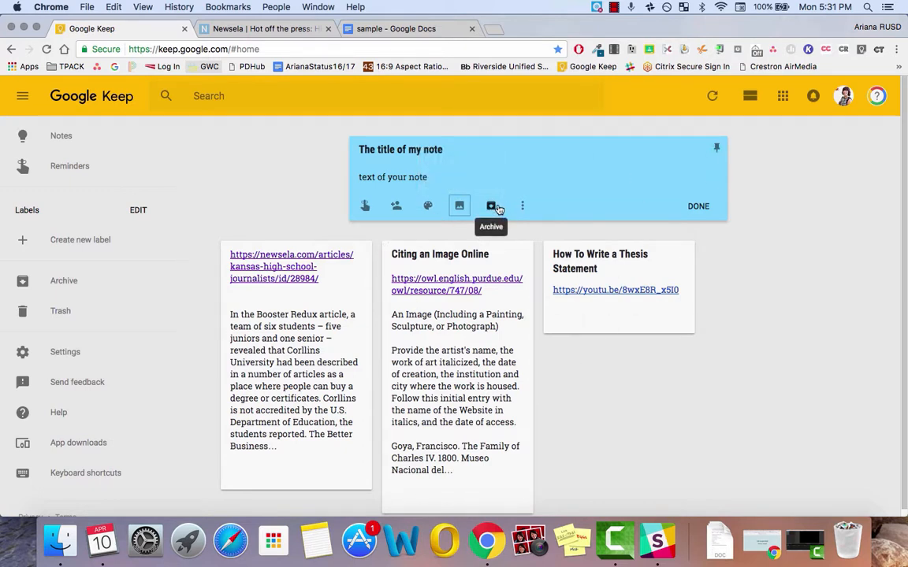
{"action": "left_click", "coordinate": [522, 207]}
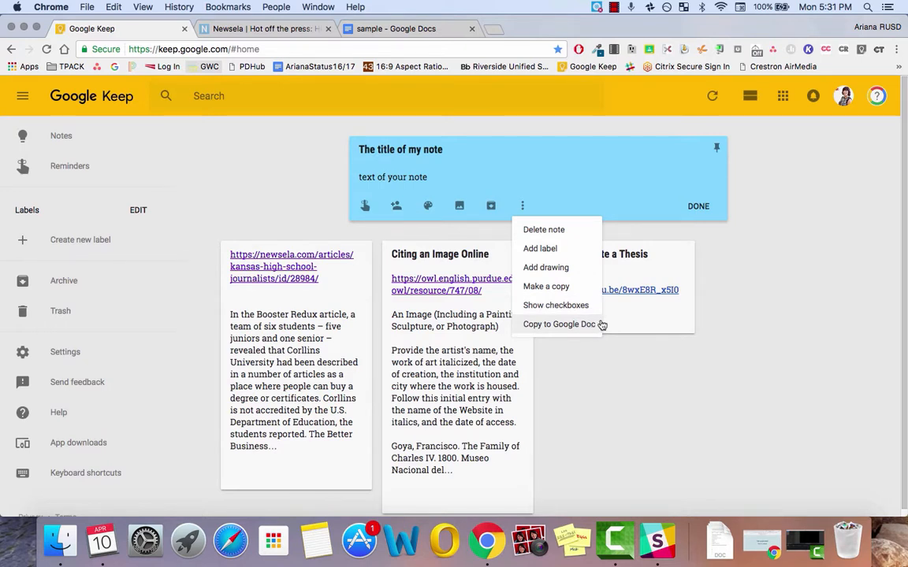
{"action": "left_click", "coordinate": [764, 235]}
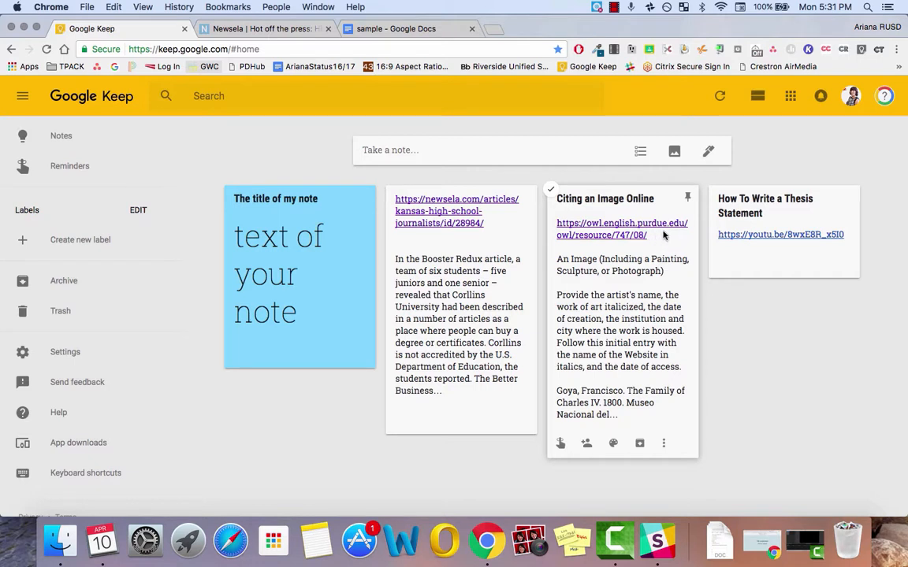
Step: Copy the "Citing an Image Online" note to a Google Doc and open that document
{"action": "left_click", "coordinate": [665, 446]}
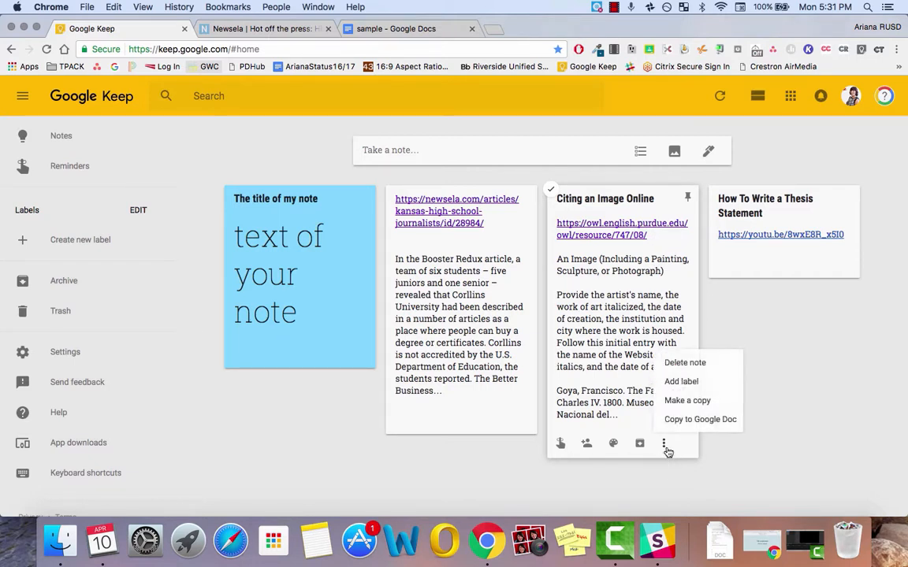
{"action": "left_click", "coordinate": [700, 420]}
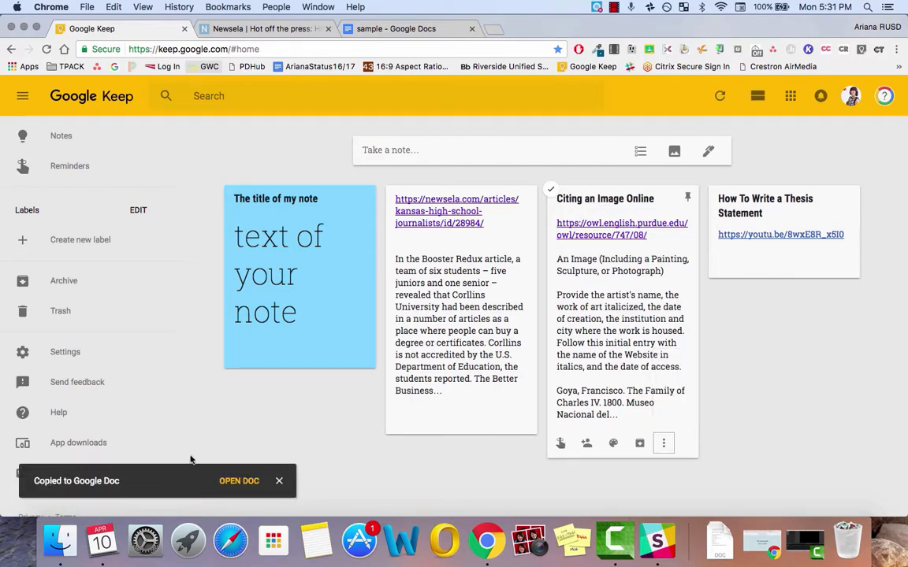
{"action": "left_click", "coordinate": [237, 489]}
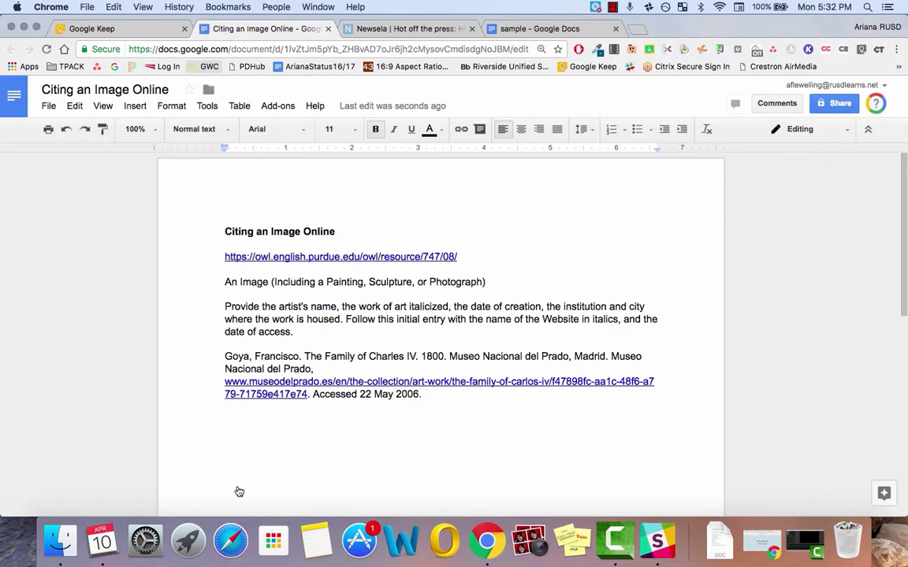
Step: Switch to the sample document in Google Docs and open the Keep notepad in it
{"action": "left_click", "coordinate": [94, 28]}
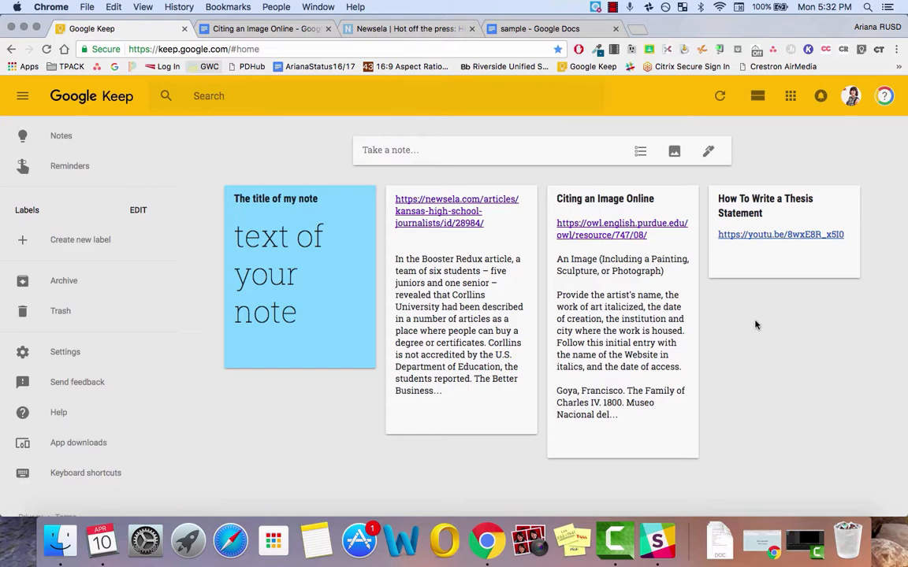
{"action": "left_click", "coordinate": [544, 29]}
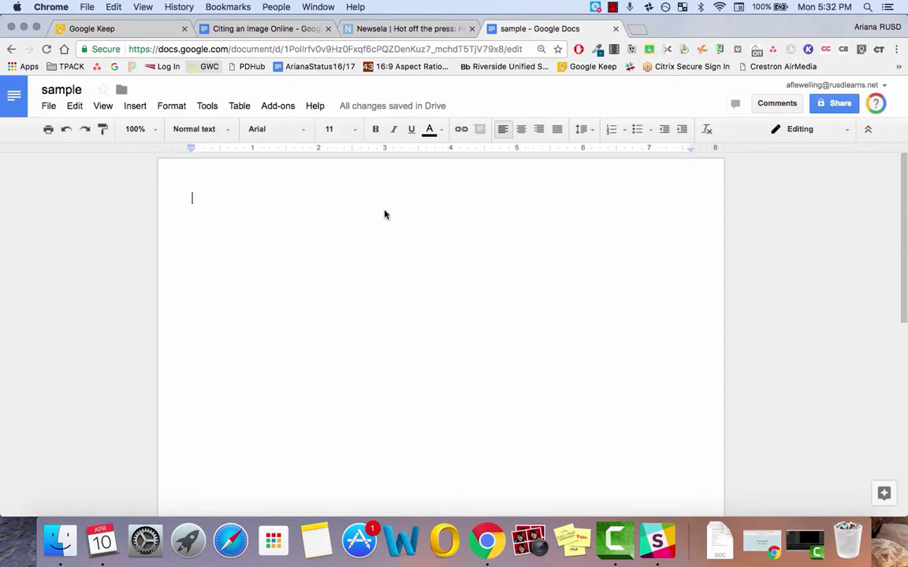
{"action": "left_click", "coordinate": [207, 106]}
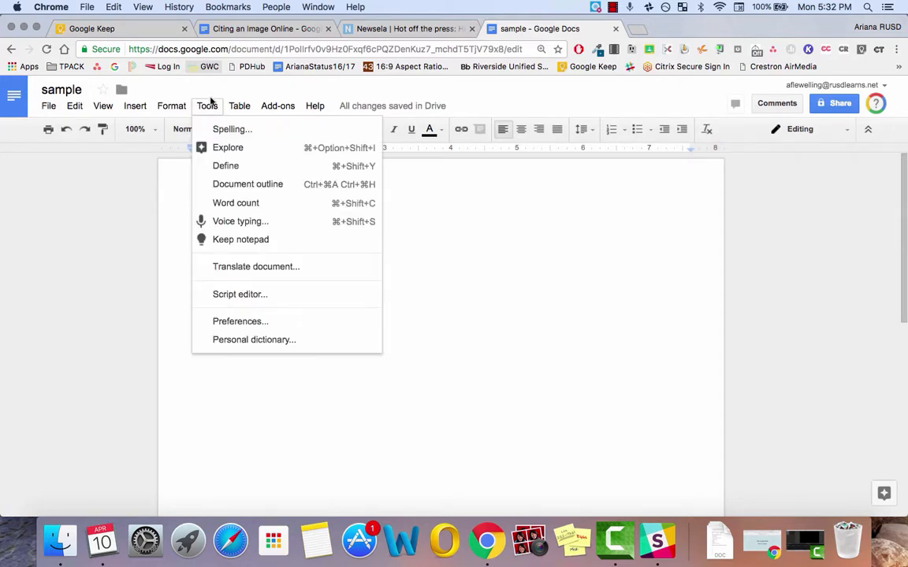
{"action": "mouse_move", "coordinate": [240, 105]}
{"action": "mouse_move", "coordinate": [206, 105]}
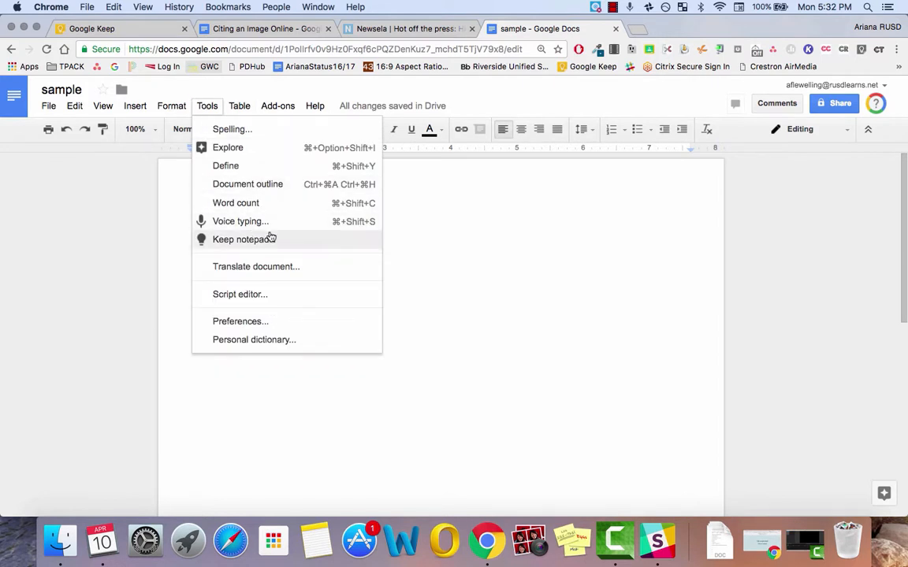
{"action": "left_click", "coordinate": [299, 247]}
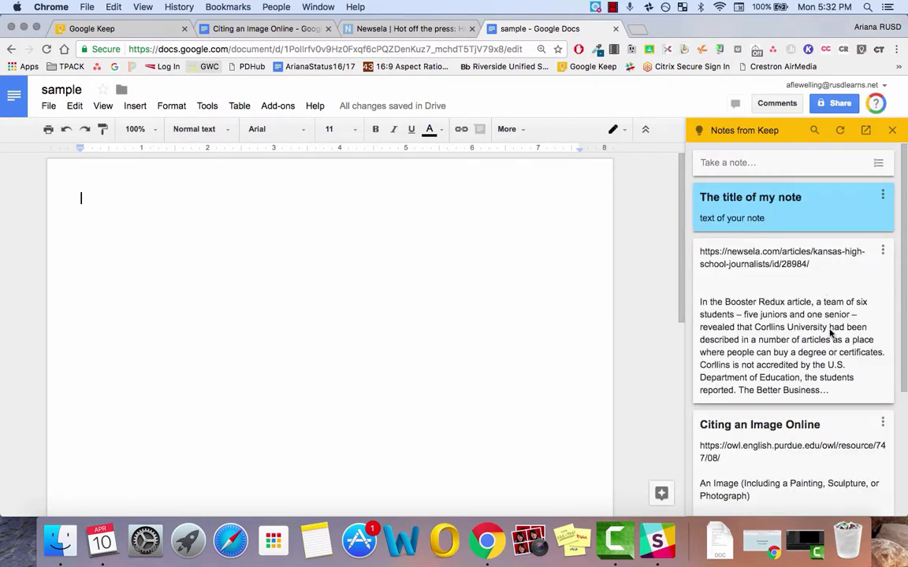
Step: Add the Keep note with the Newsela article link and quotes to the sample document
{"action": "scroll", "coordinate": [749, 307], "scroll_direction": "down", "scroll_amount": 1}
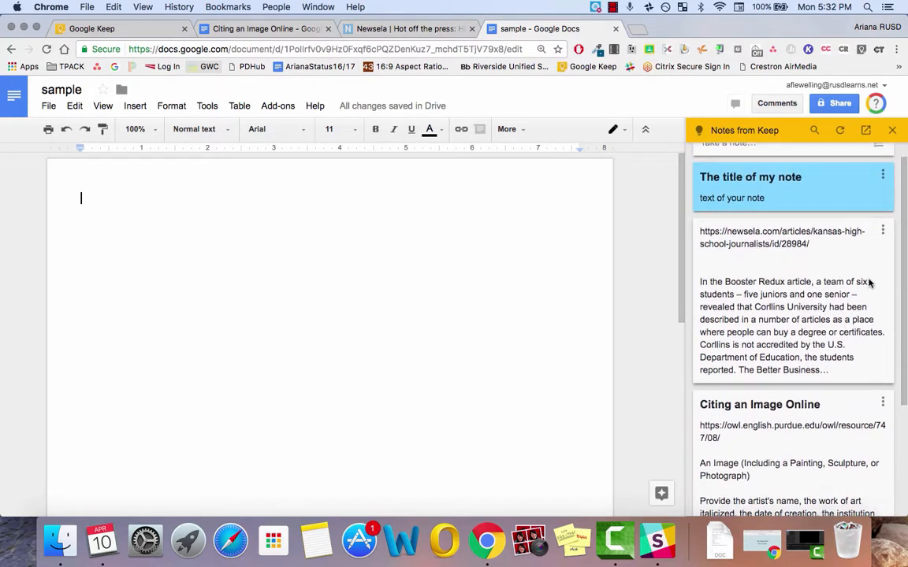
{"action": "left_click", "coordinate": [883, 235]}
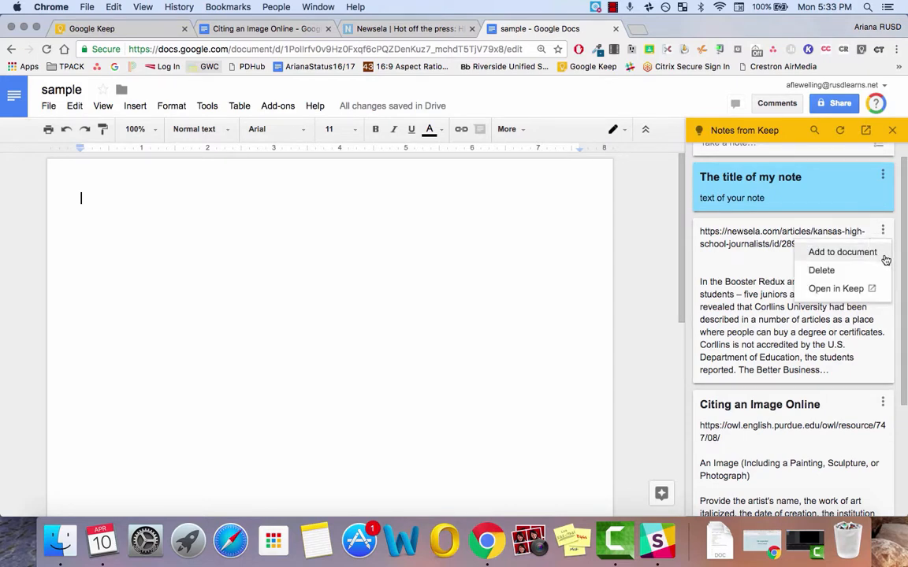
{"action": "left_click", "coordinate": [841, 252]}
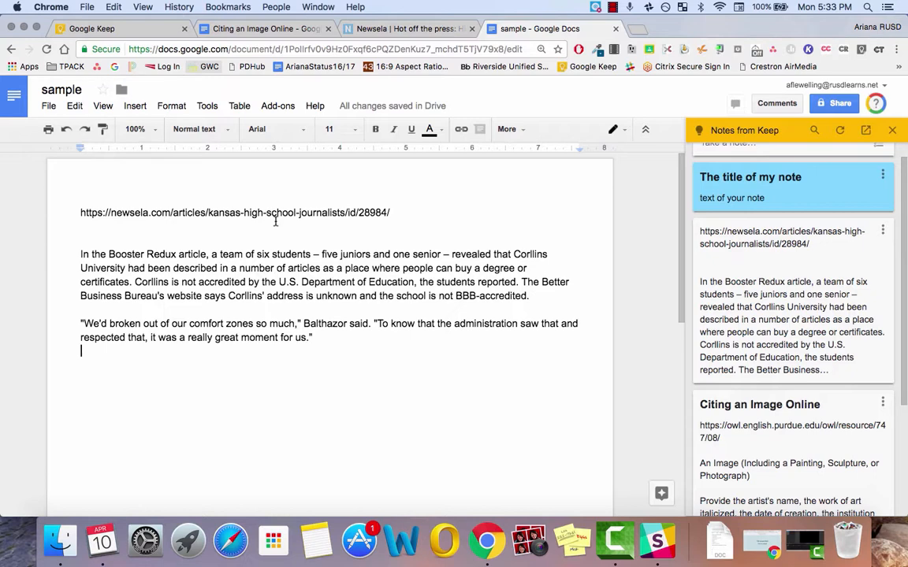
Step: In the Newsela article, select the paragraph beginning "On a recent call with the student journalists" and save it to Google Keep
{"action": "left_click", "coordinate": [400, 29]}
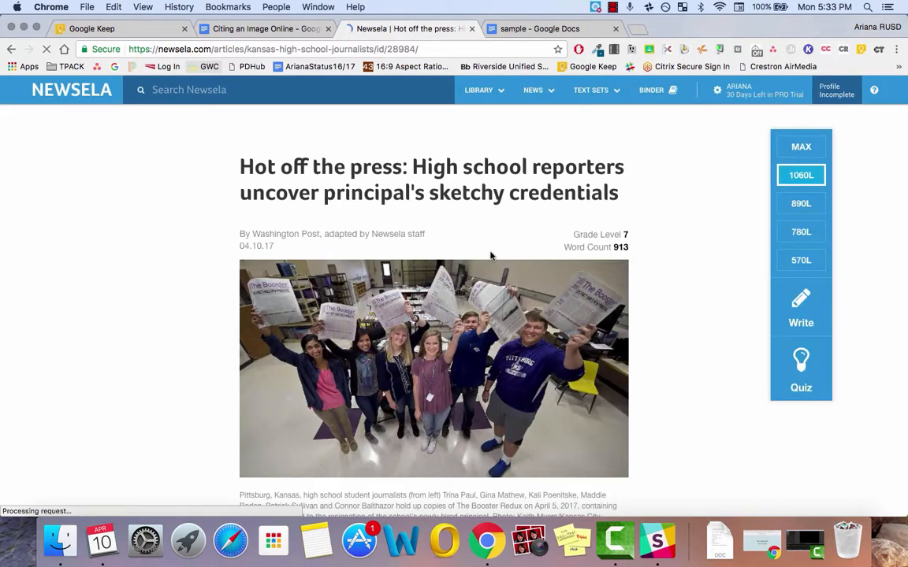
{"action": "scroll", "coordinate": [651, 431], "scroll_direction": "down", "scroll_amount": 1}
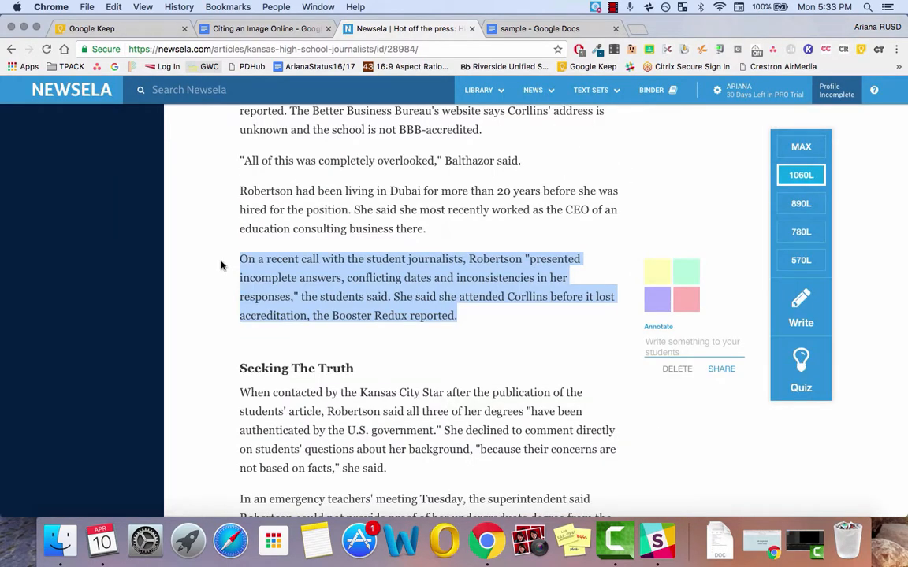
{"action": "left_click", "coordinate": [858, 53]}
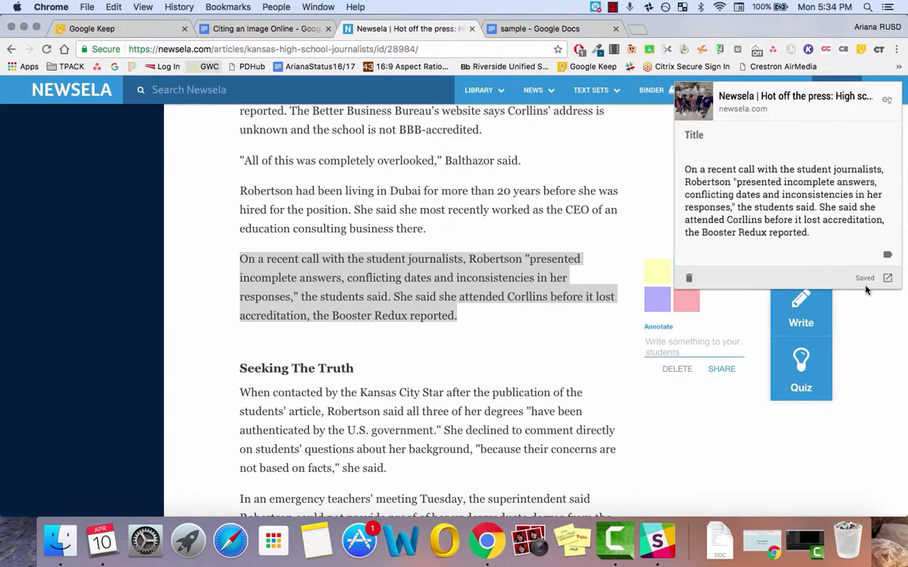
{"action": "left_click", "coordinate": [586, 236]}
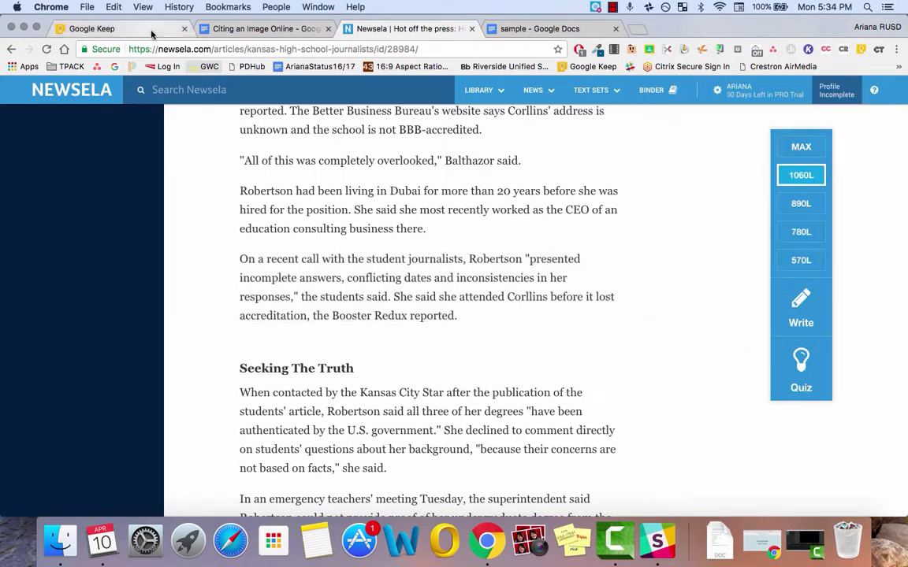
Step: Reload Google Keep and examine the full Newsela note for the saved article excerpts, then close the note
{"action": "left_click", "coordinate": [152, 31]}
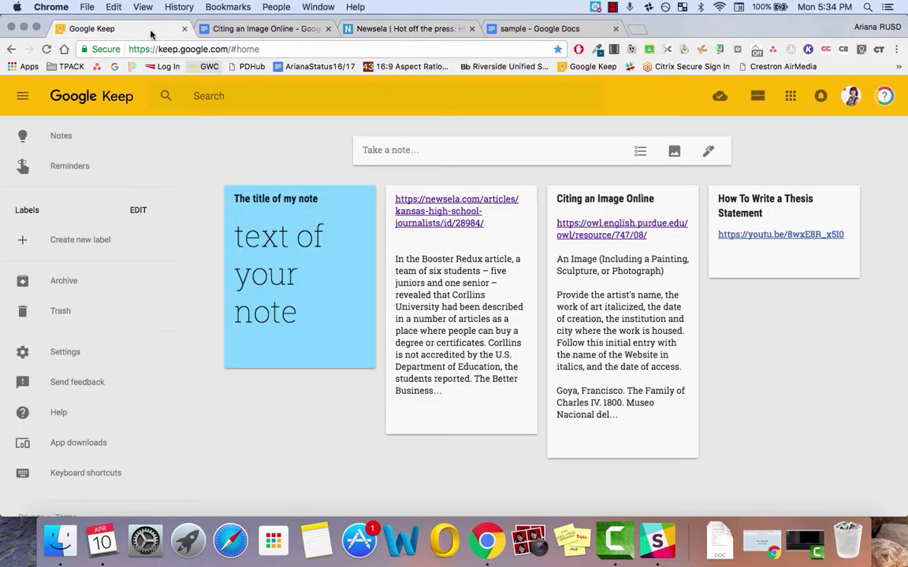
{"action": "left_click", "coordinate": [45, 49]}
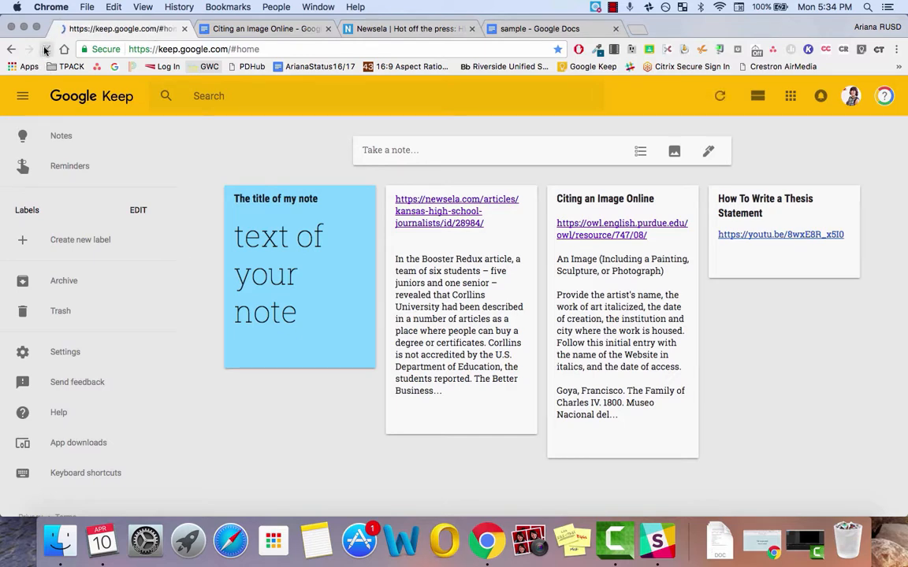
{"action": "left_click", "coordinate": [499, 322]}
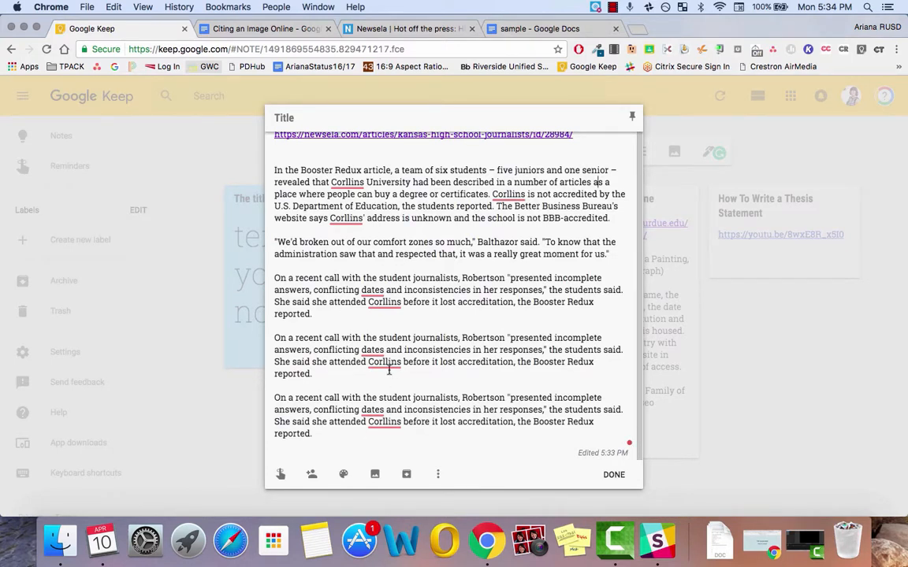
{"action": "scroll", "coordinate": [389, 370], "scroll_direction": "up", "scroll_amount": 1}
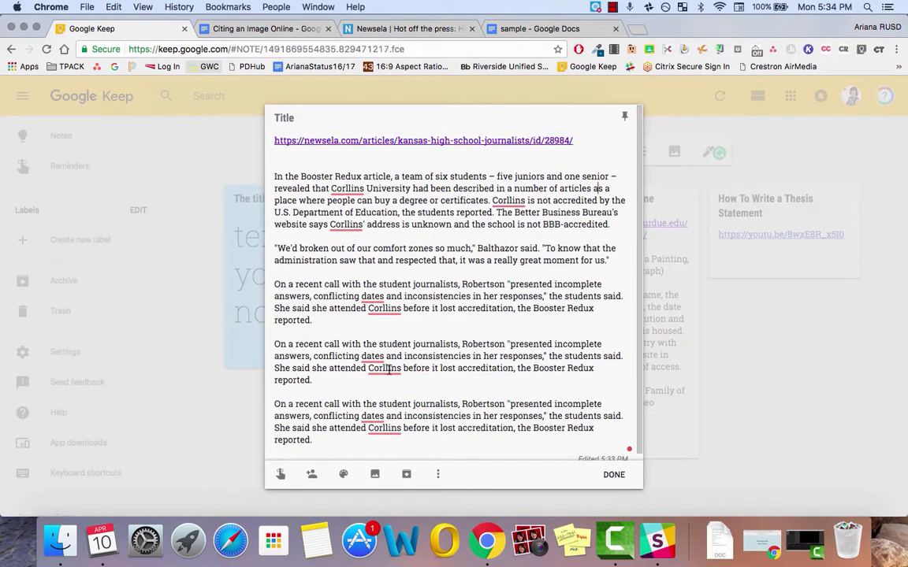
{"action": "scroll", "coordinate": [451, 298], "scroll_direction": "down", "scroll_amount": 1}
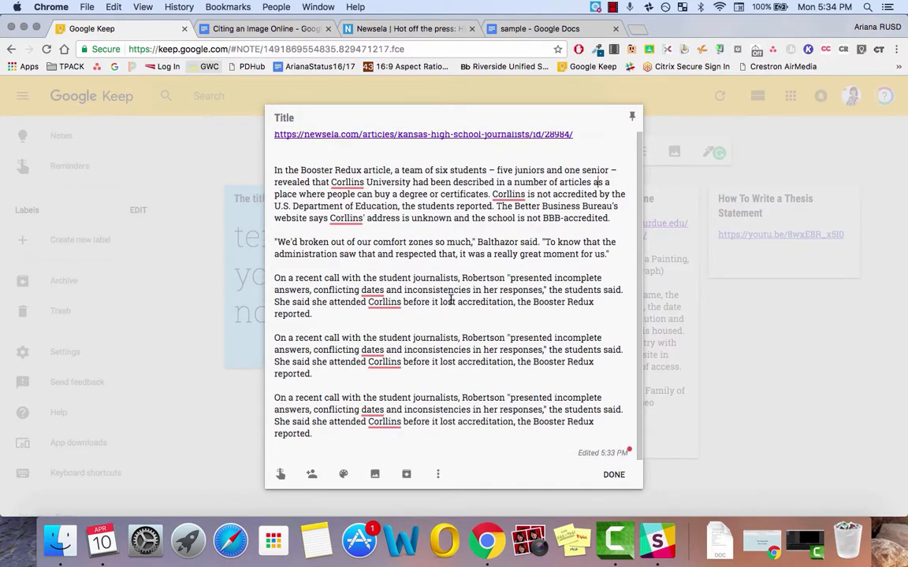
{"action": "left_click", "coordinate": [612, 475]}
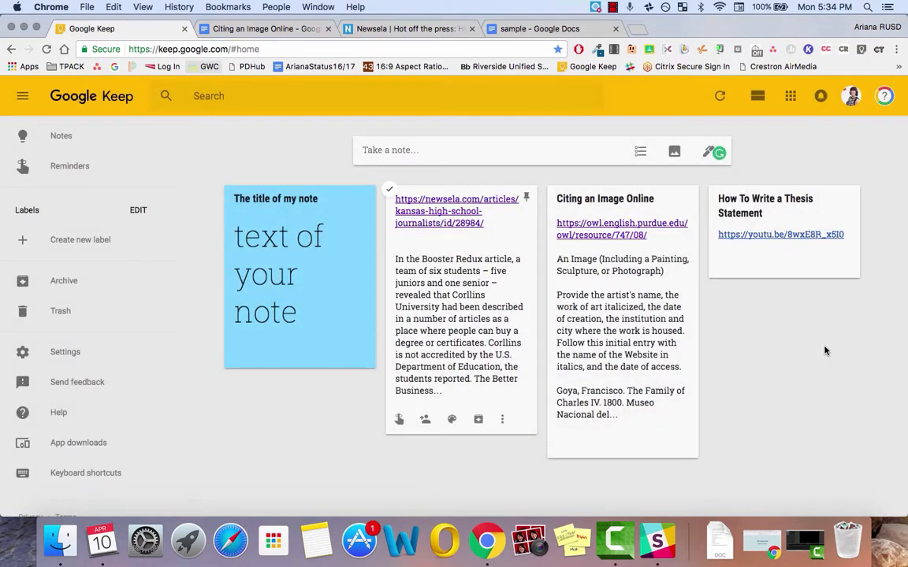